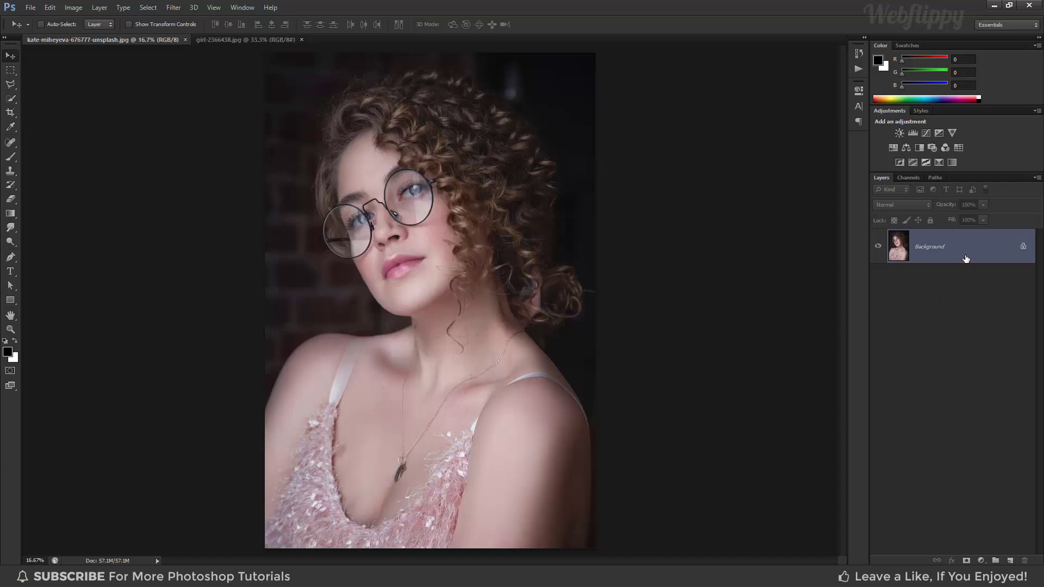
- Open the new fill or adjustment layer menu at the bottom of the Layers panel
left_click(979, 559)
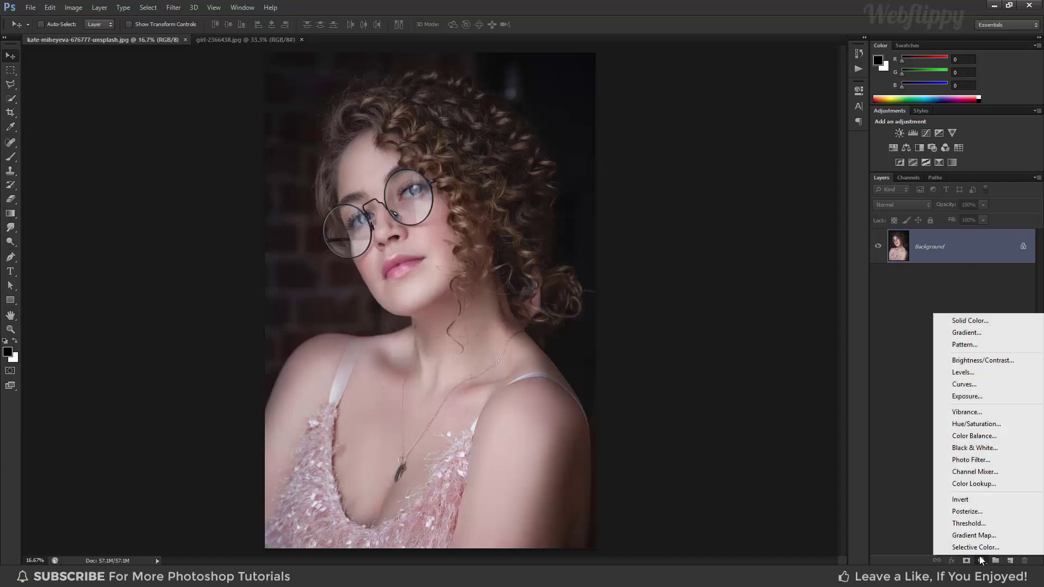
- Add a Channel Mixer layer whose Blue output uses Green 100 and Blue 0
left_click(973, 472)
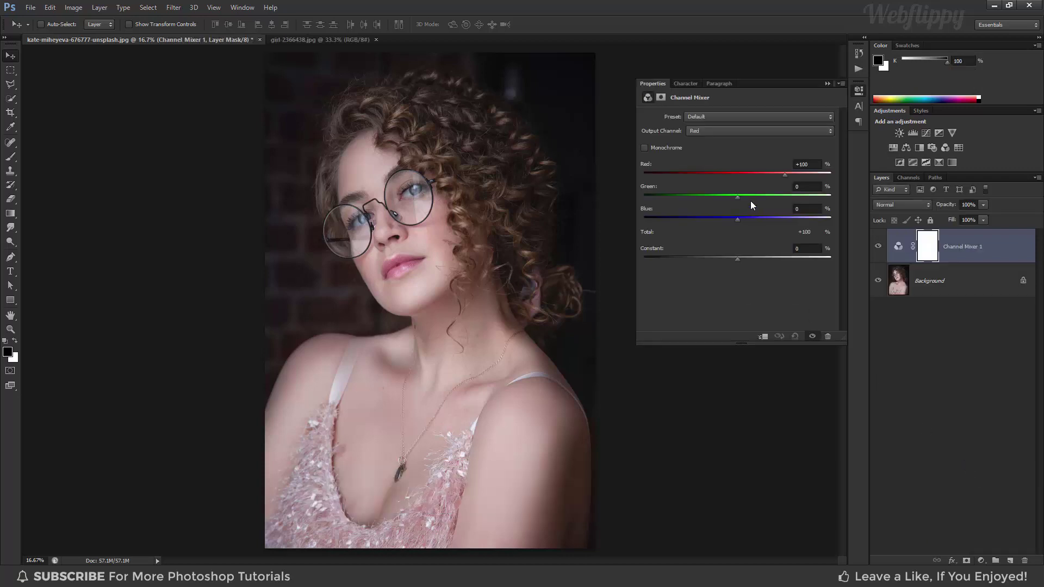
left_click(727, 132)
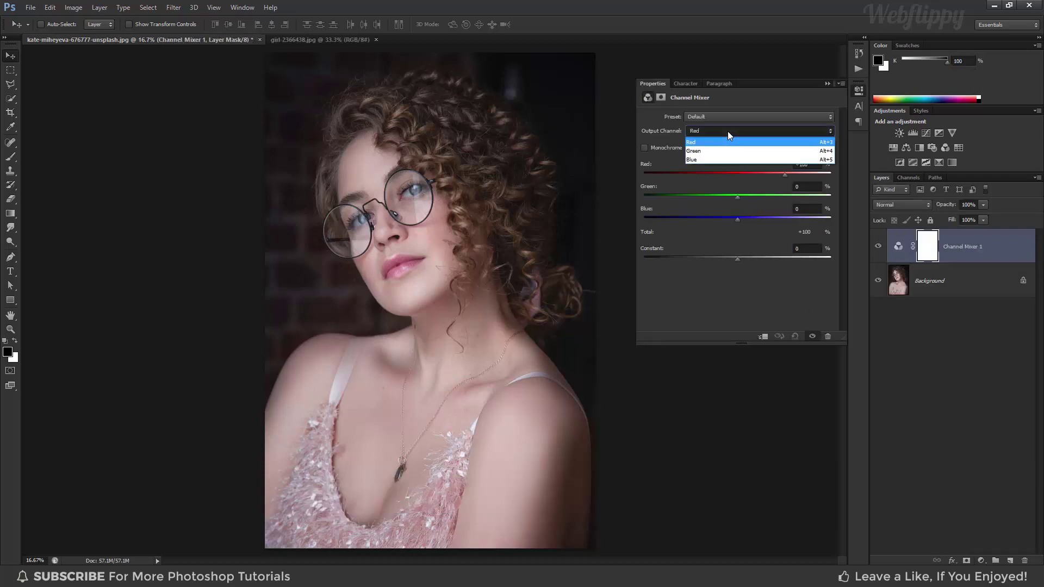
left_click(718, 160)
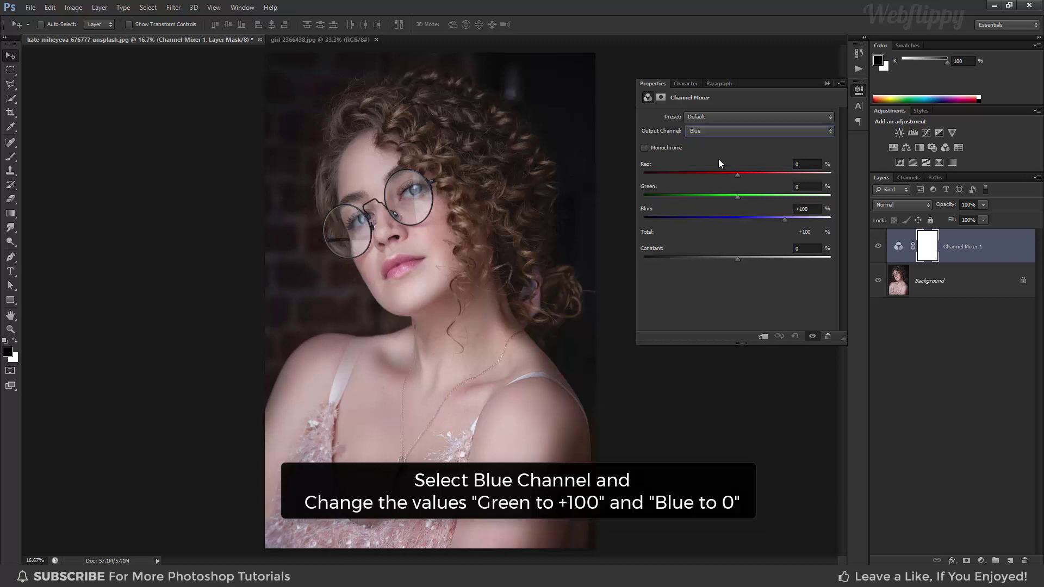
left_click(805, 186)
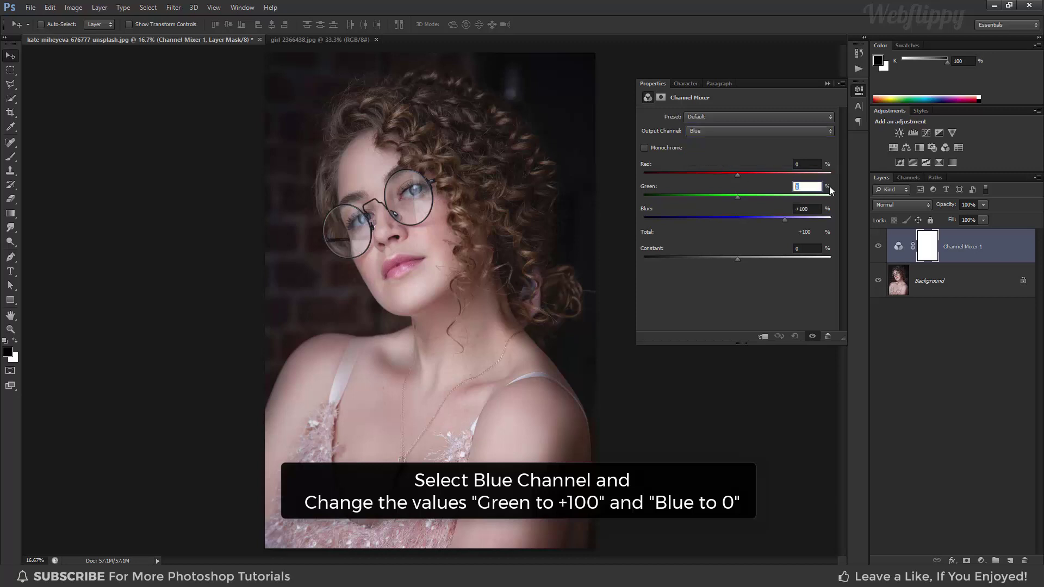
type("100")
key("Return")
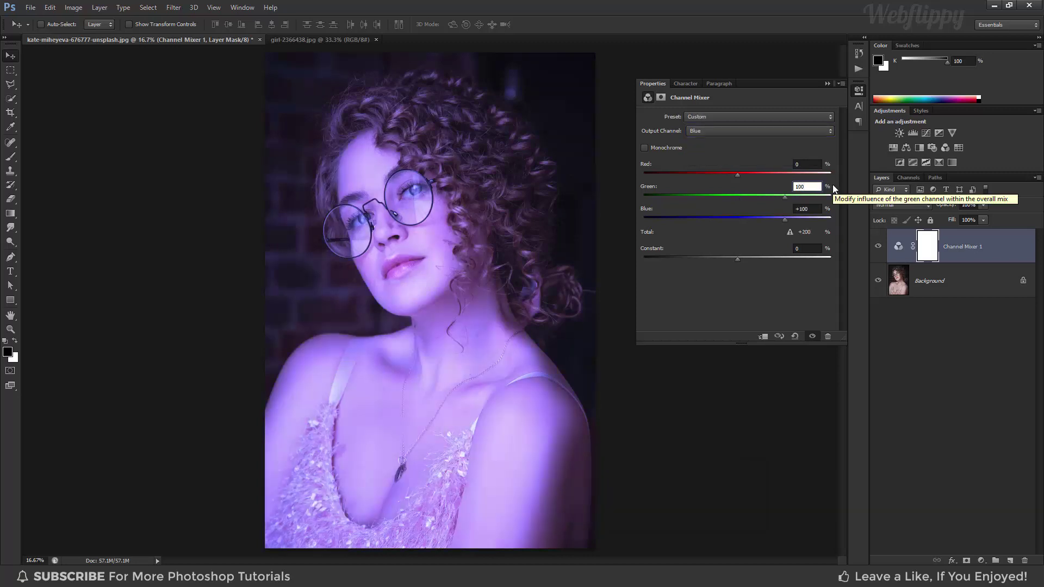
left_click(808, 209)
type("0")
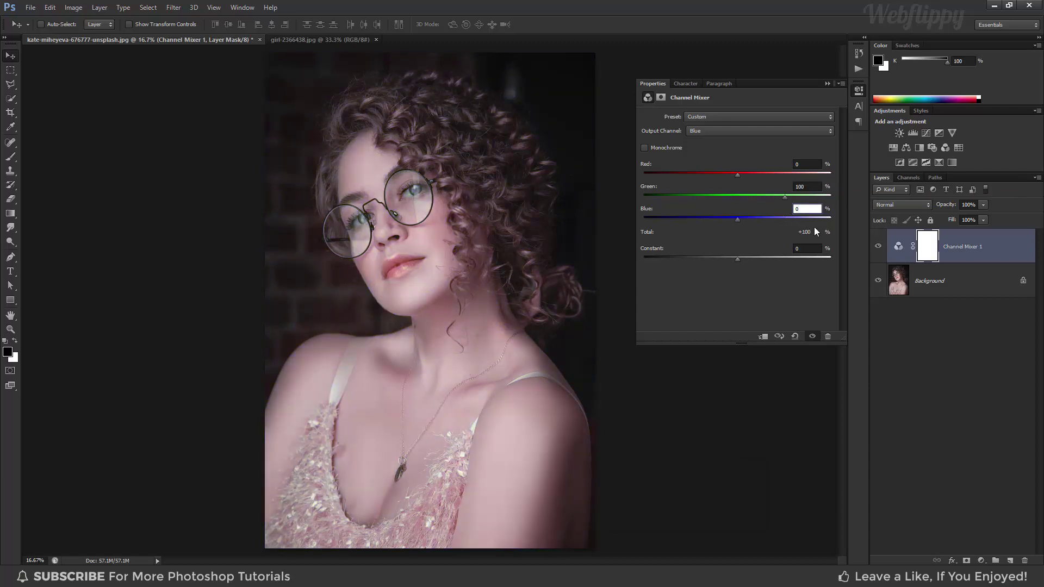
key("Return")
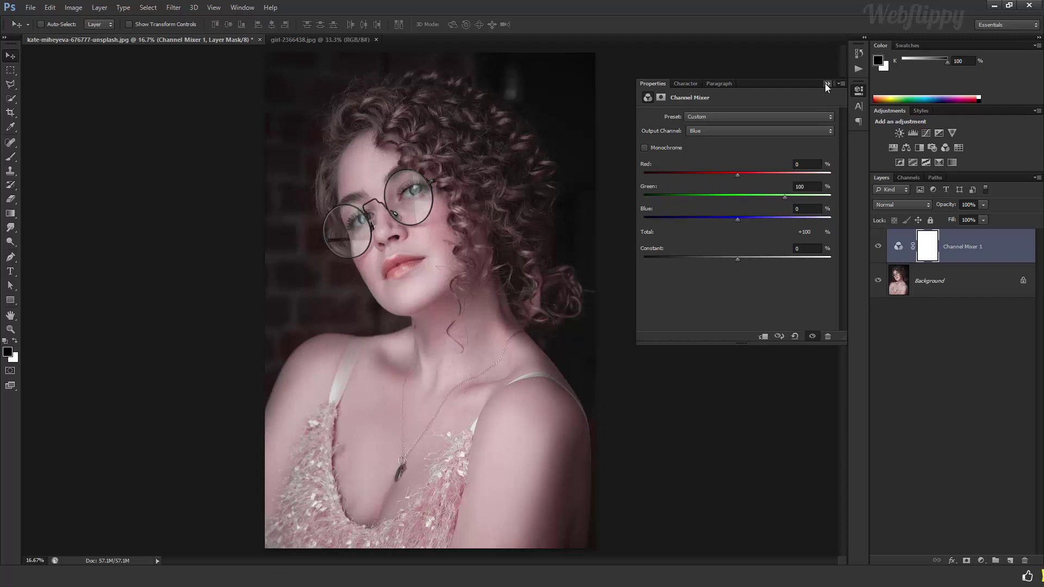
left_click(825, 83)
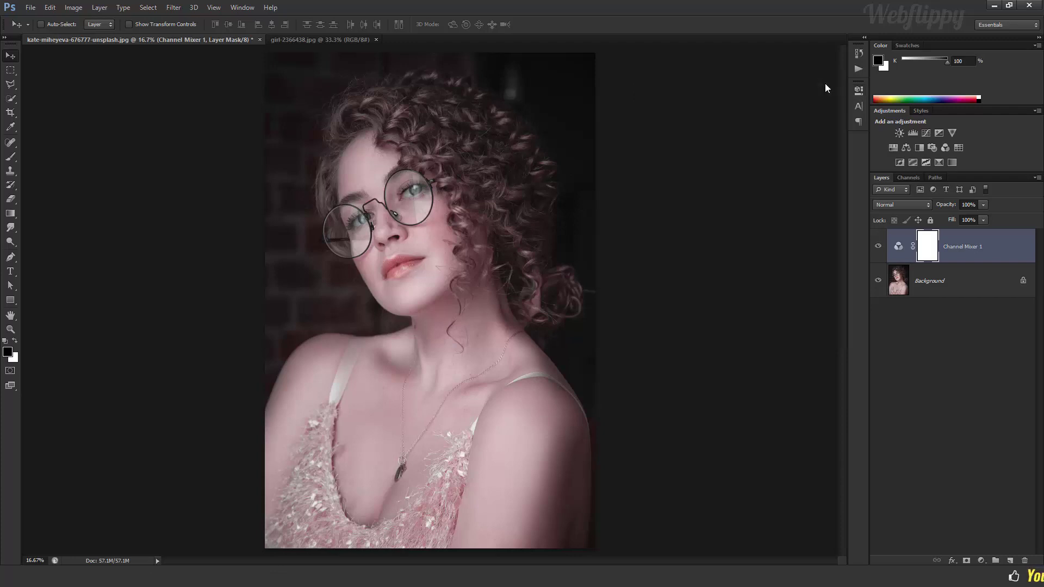
- Set Channel Mixer 1 to Lighten blend mode and toggle its visibility to compare
left_click(887, 204)
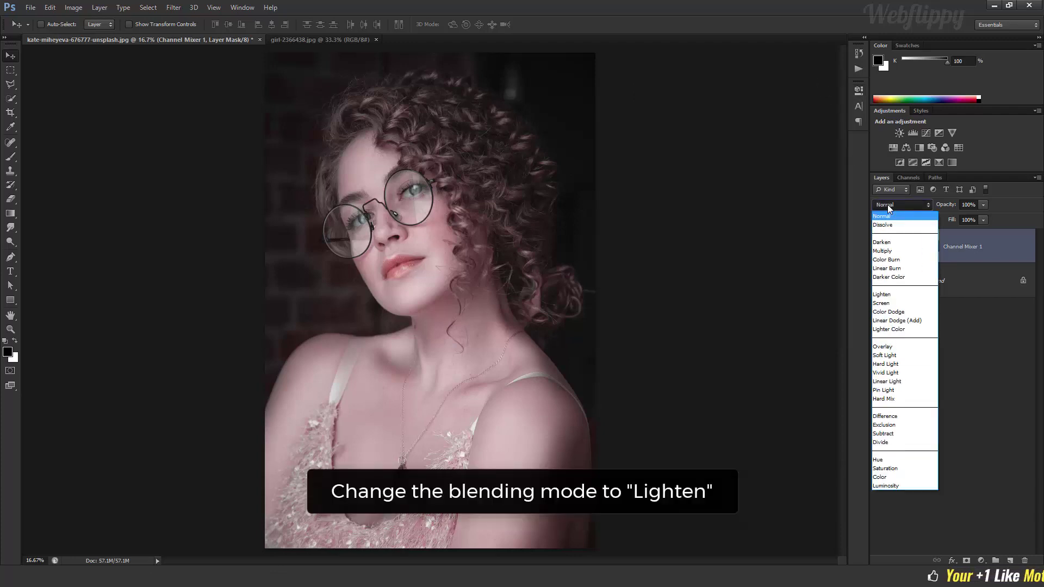
left_click(902, 295)
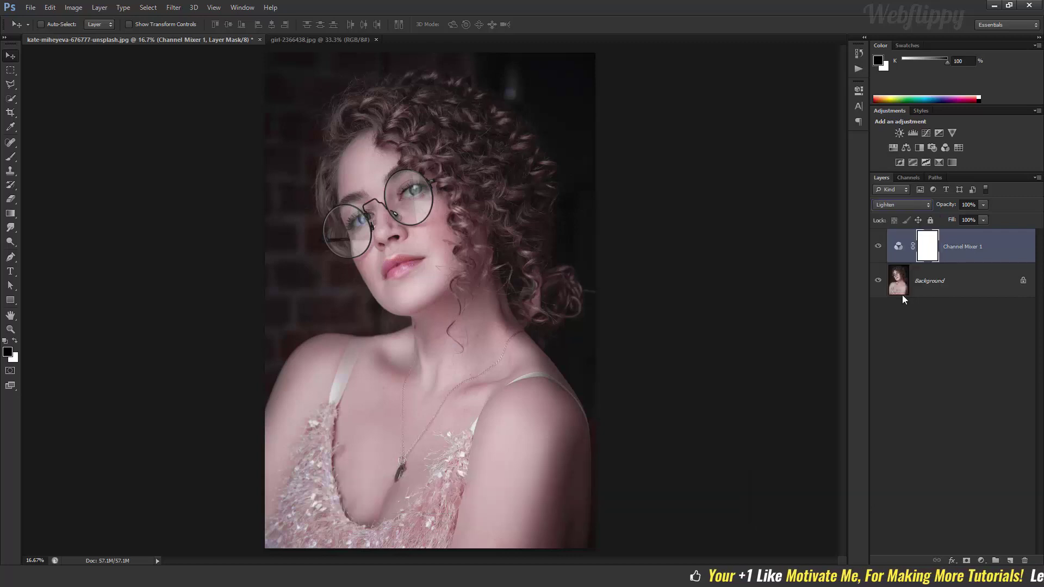
left_click(877, 248)
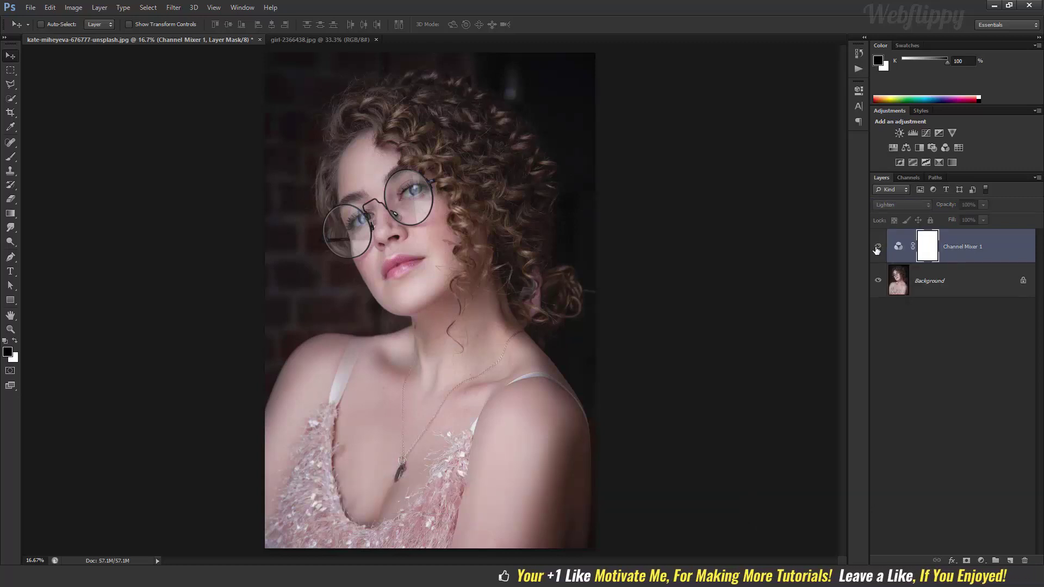
left_click(877, 248)
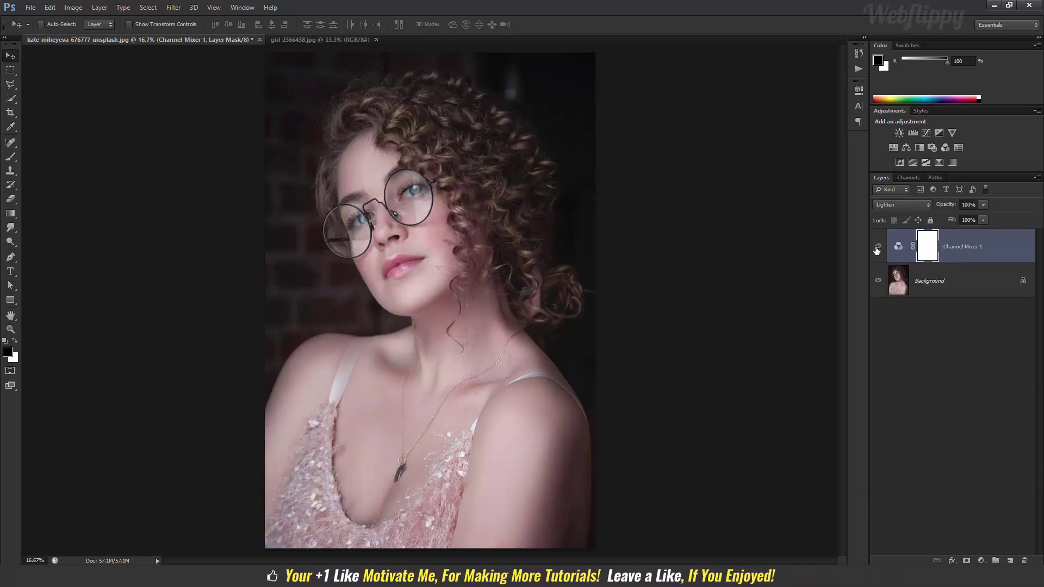
left_click(981, 558)
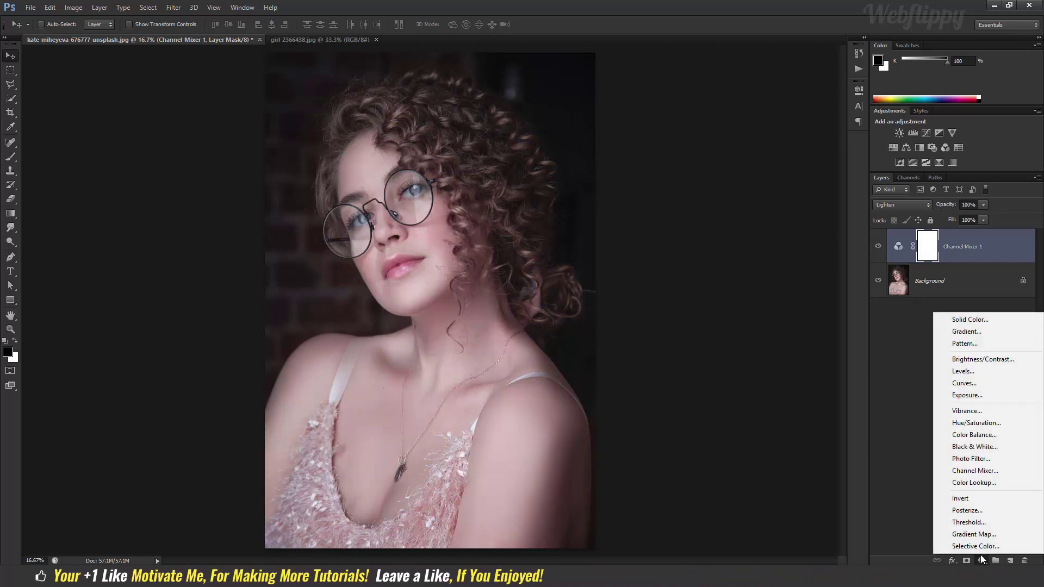
- Add a Hue/Saturation layer that lowers Cyans saturation to -80
left_click(975, 423)
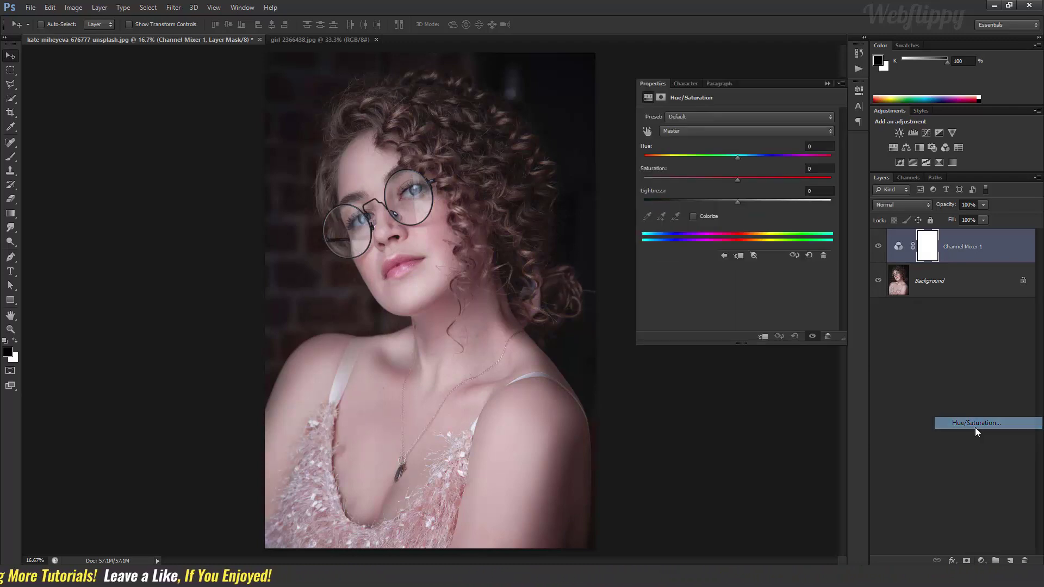
left_click(715, 132)
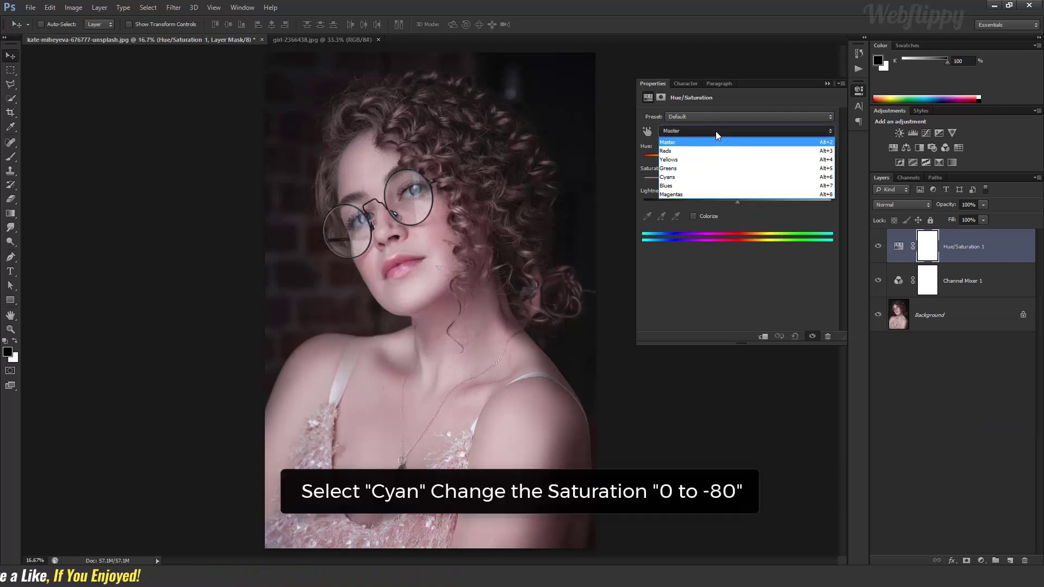
left_click(692, 178)
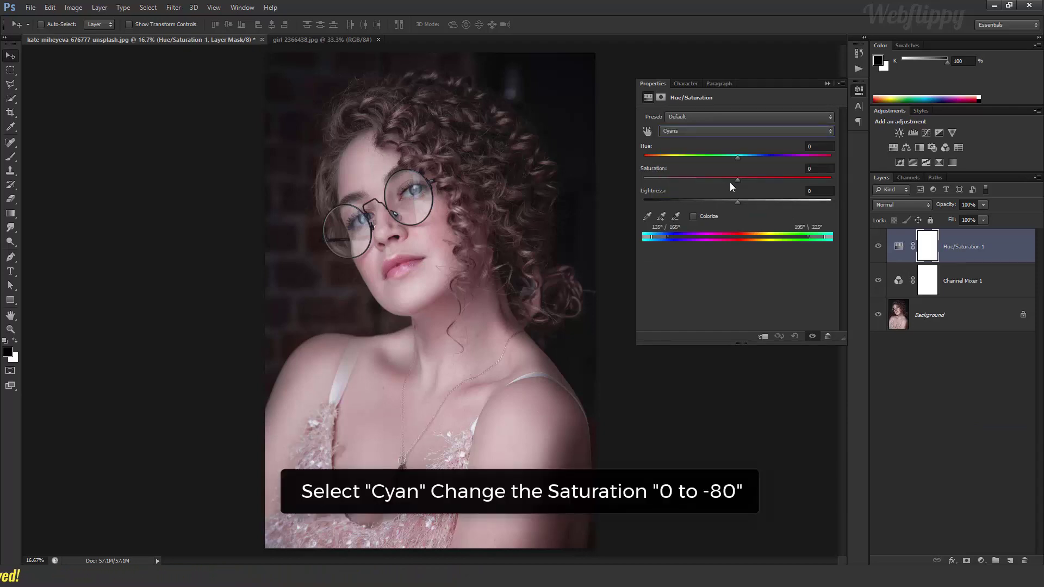
left_click_drag(736, 179, 661, 180)
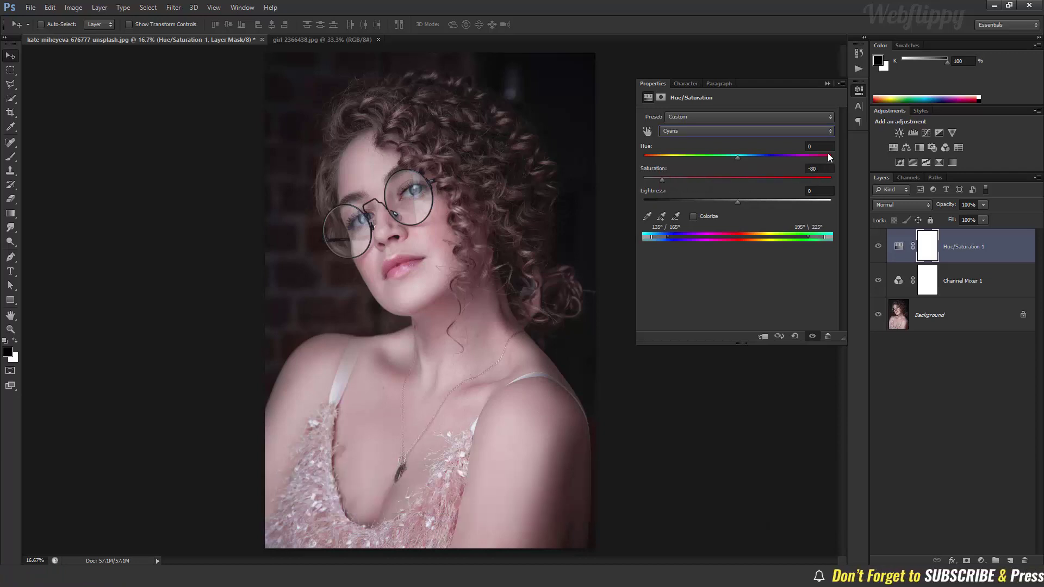
left_click(827, 83)
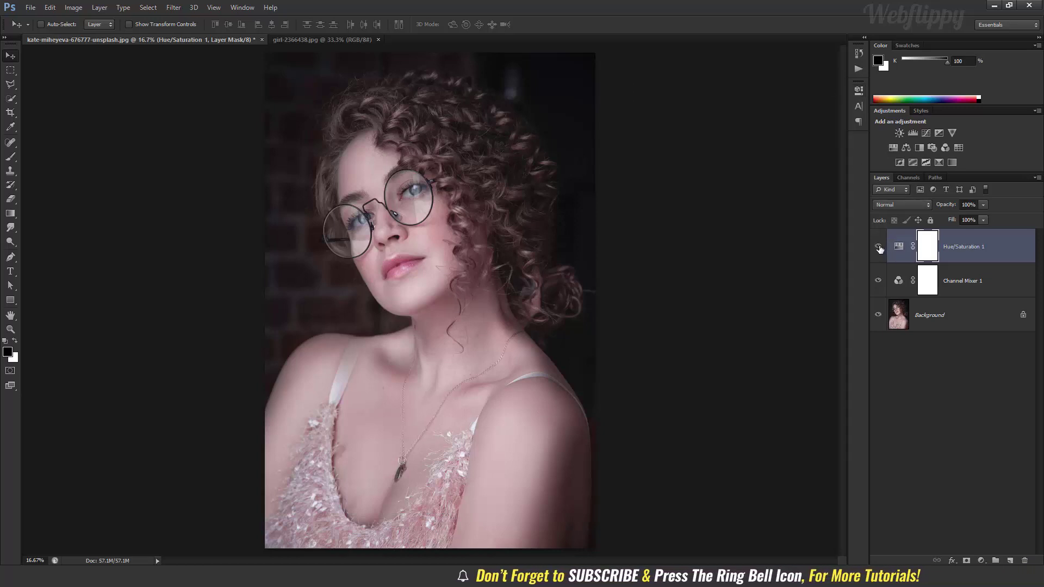
left_click(980, 560)
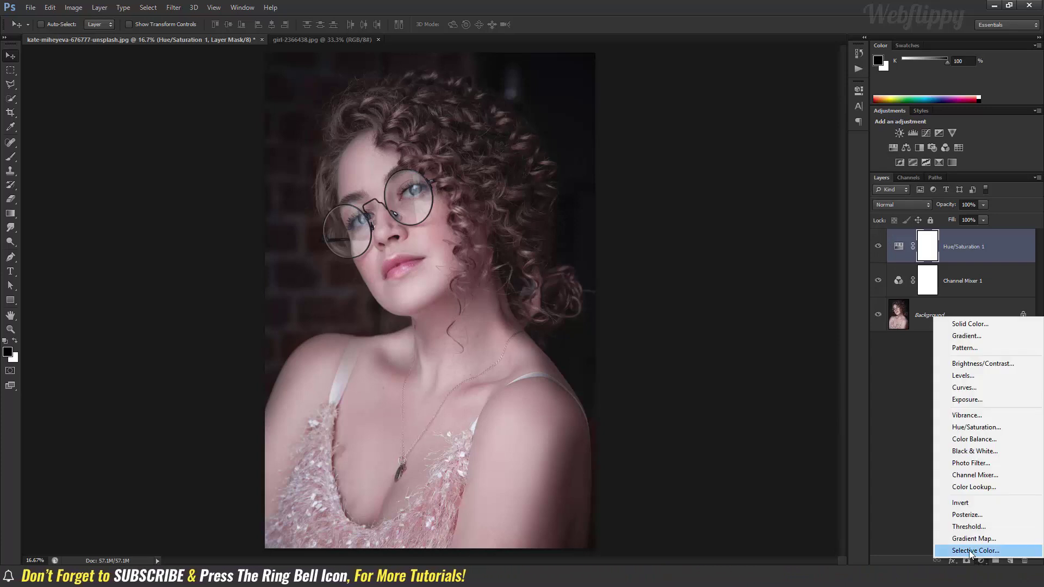
- Add a Selective Color layer setting Reds to Cyan +50 and Yellow +100
left_click(970, 550)
left_click(723, 131)
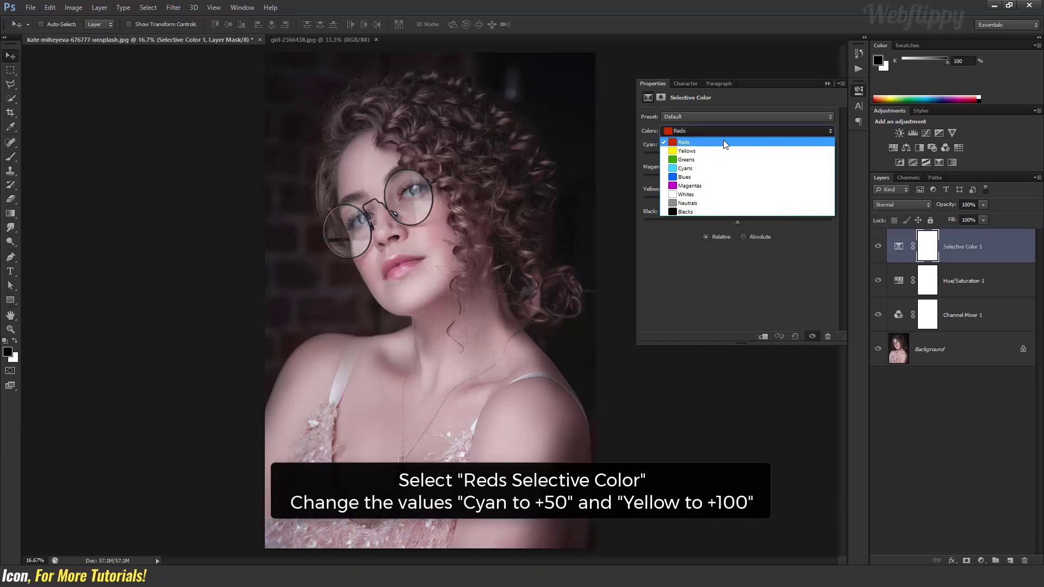
left_click(723, 142)
left_click_drag(739, 154, 787, 156)
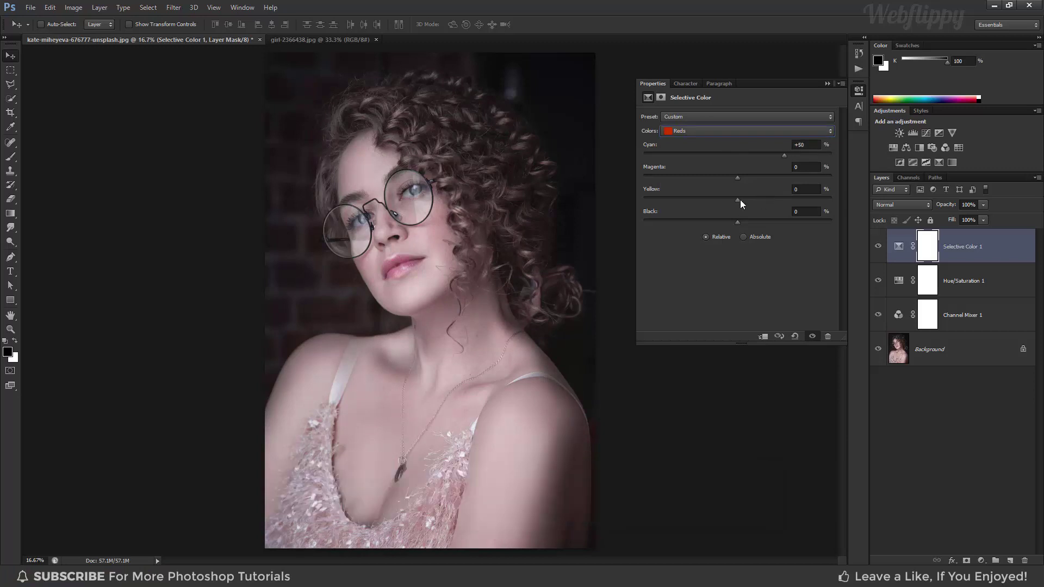
left_click_drag(738, 200, 761, 199)
left_click(725, 135)
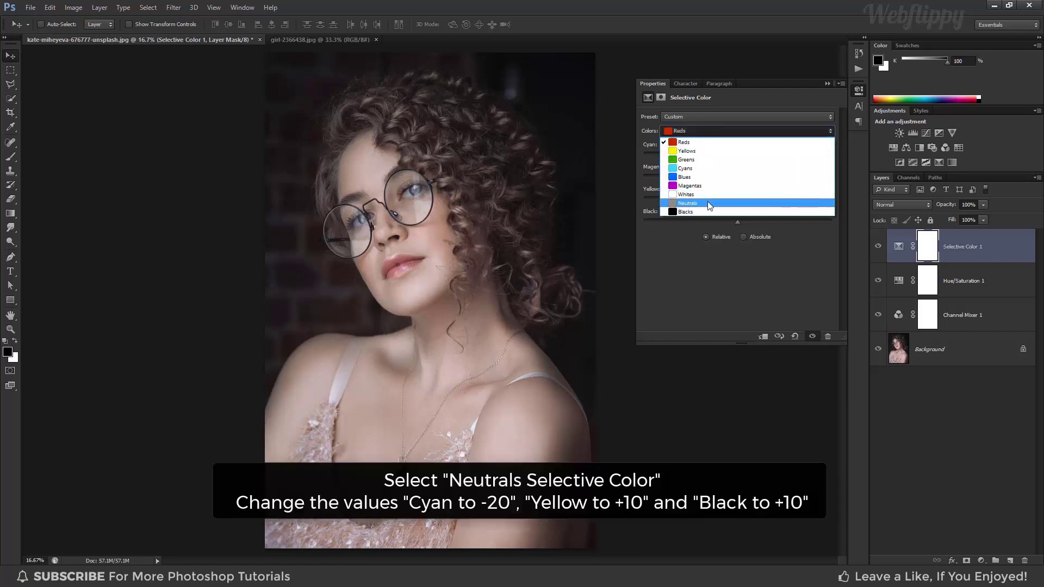
- Set Selective Color Neutrals to Cyan -20, Yellow +10 and Black +10
left_click(708, 204)
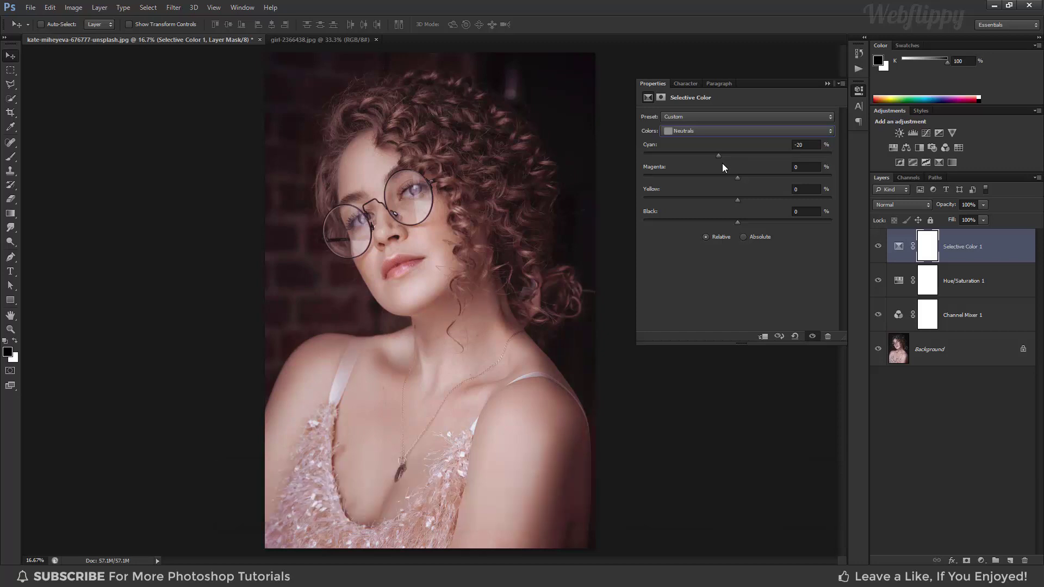
left_click_drag(737, 200, 738, 201)
left_click_drag(738, 222, 746, 222)
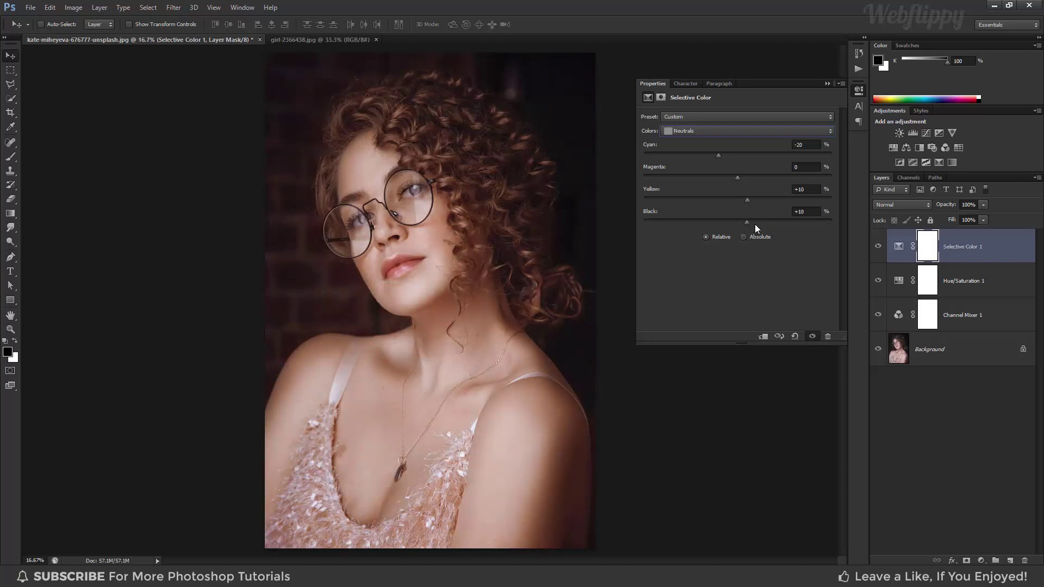
left_click(710, 130)
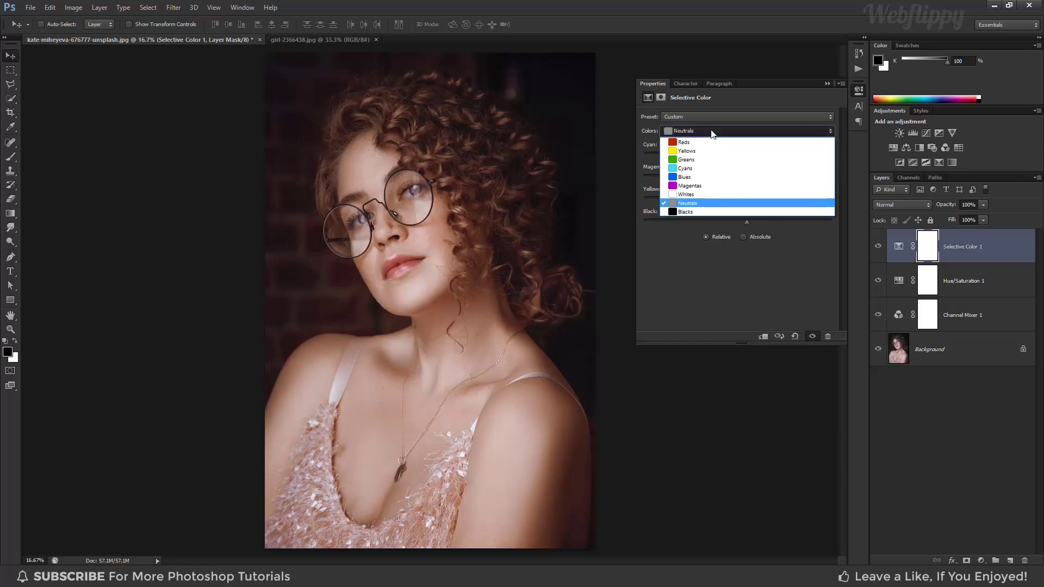
- Set Selective Color Blacks to Cyan -10 and close the Properties panel
left_click(706, 211)
left_click_drag(734, 156, 729, 156)
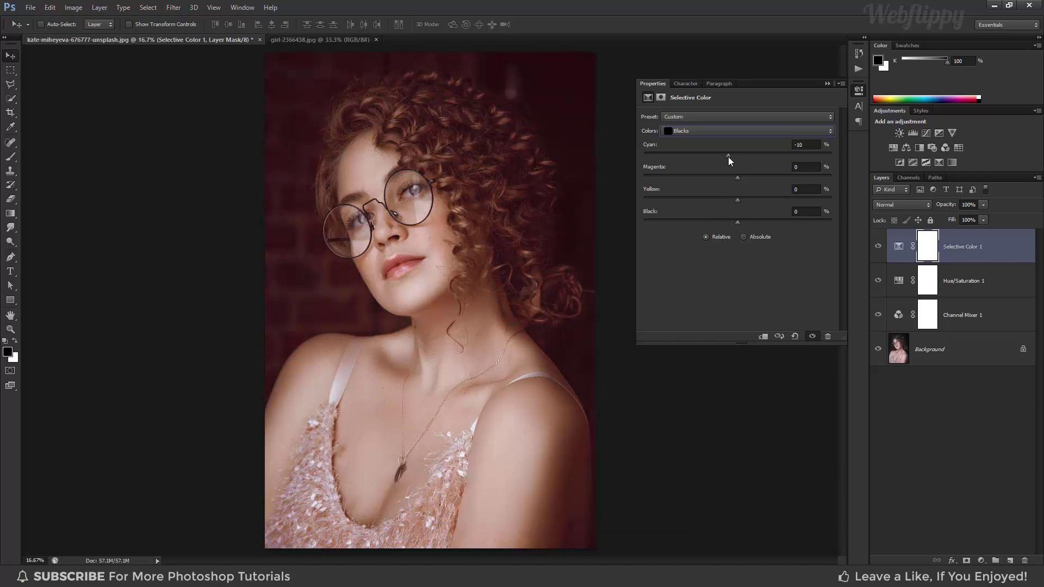
left_click(825, 84)
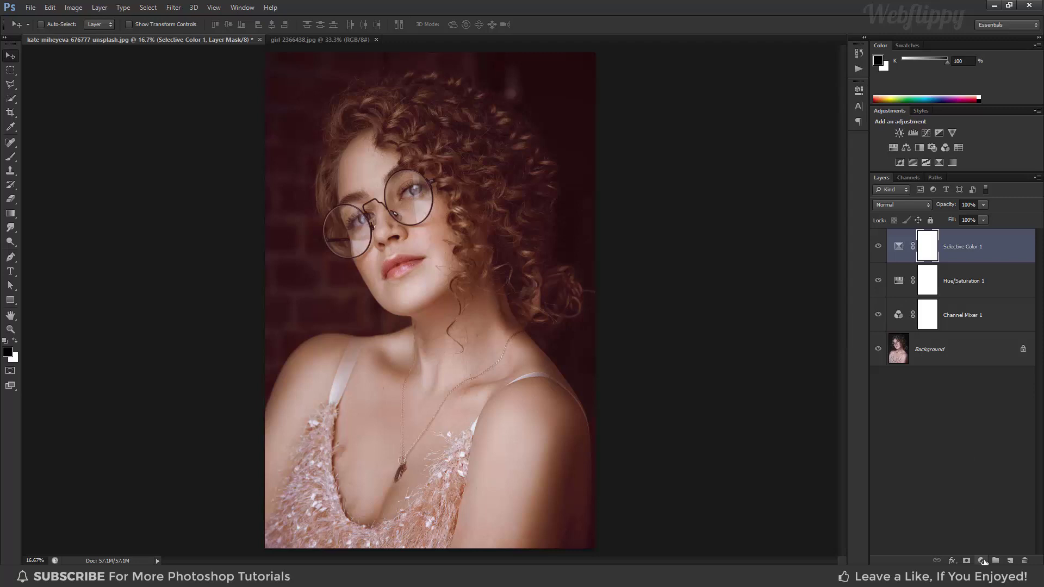
- Add a Brightness/Contrast layer with Contrast 25 at the top of the stack
left_click(982, 561)
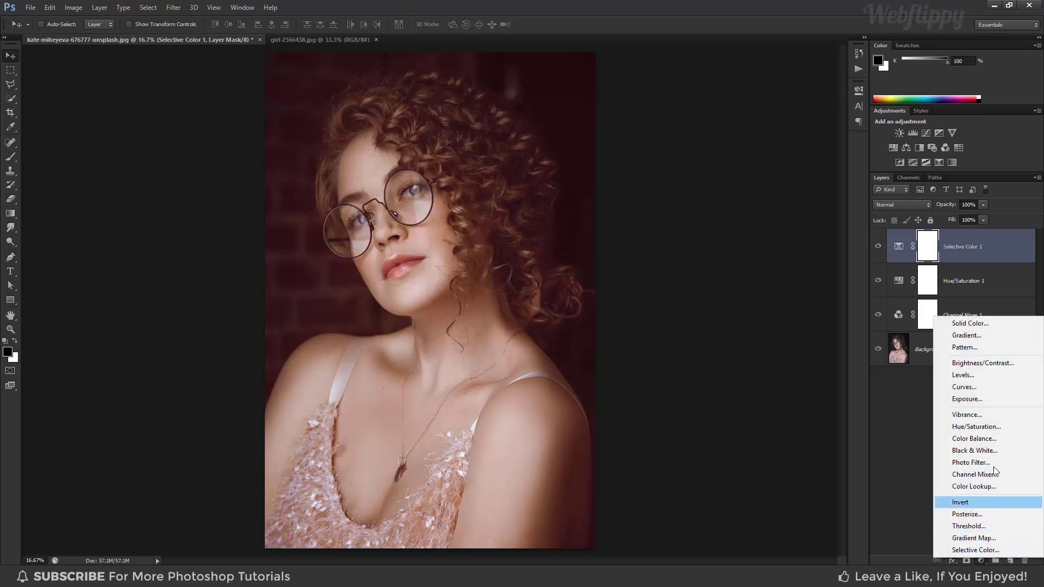
left_click(977, 364)
type("25")
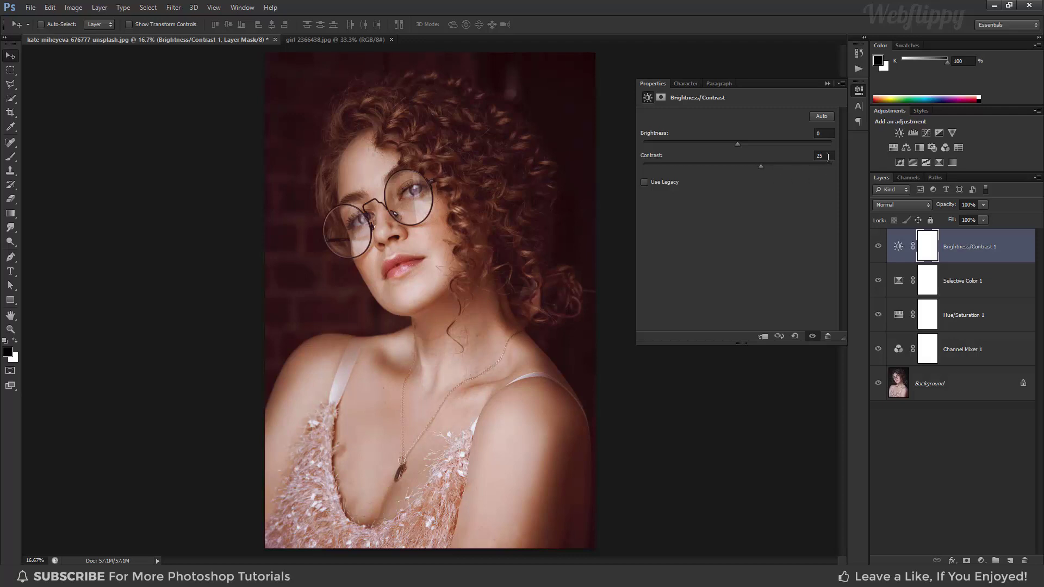
left_click(827, 83)
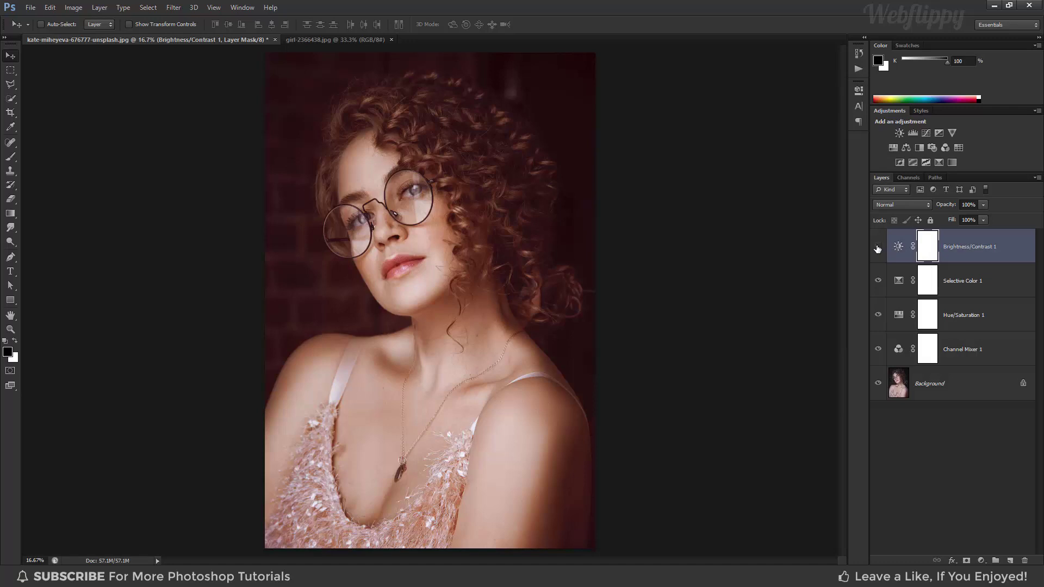
- Group the four adjustment layers into Group 1 and toggle it to compare before and after
left_click(966, 350, "shift")
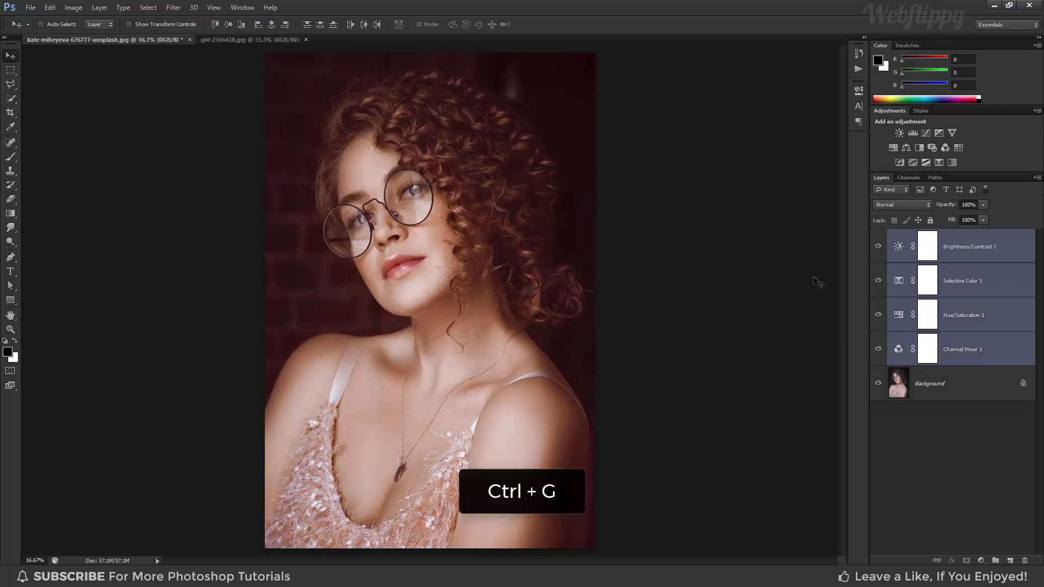
key("ctrl+g")
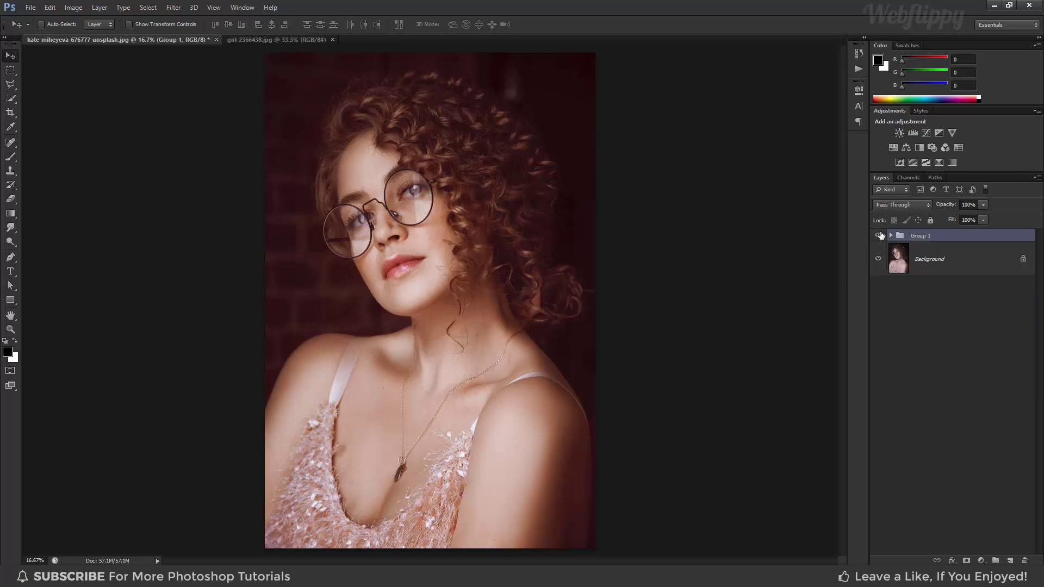
left_click(880, 236)
left_click(881, 236)
left_click(880, 236)
left_click(881, 236)
- Copy Group 1 from the curly-haired portrait into girl-2366438.jpg and compare the result
left_click(315, 39)
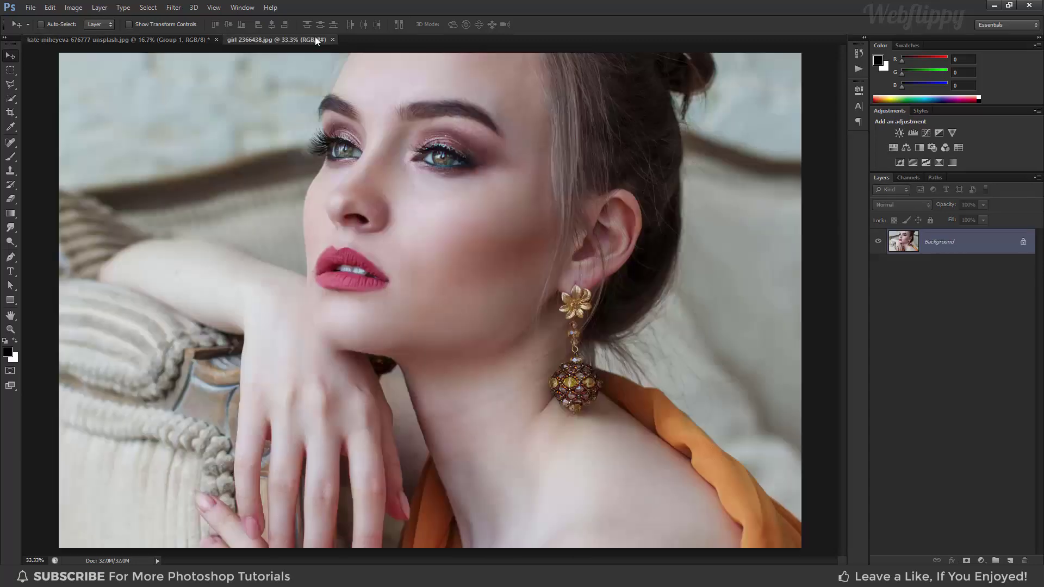
left_click(175, 37)
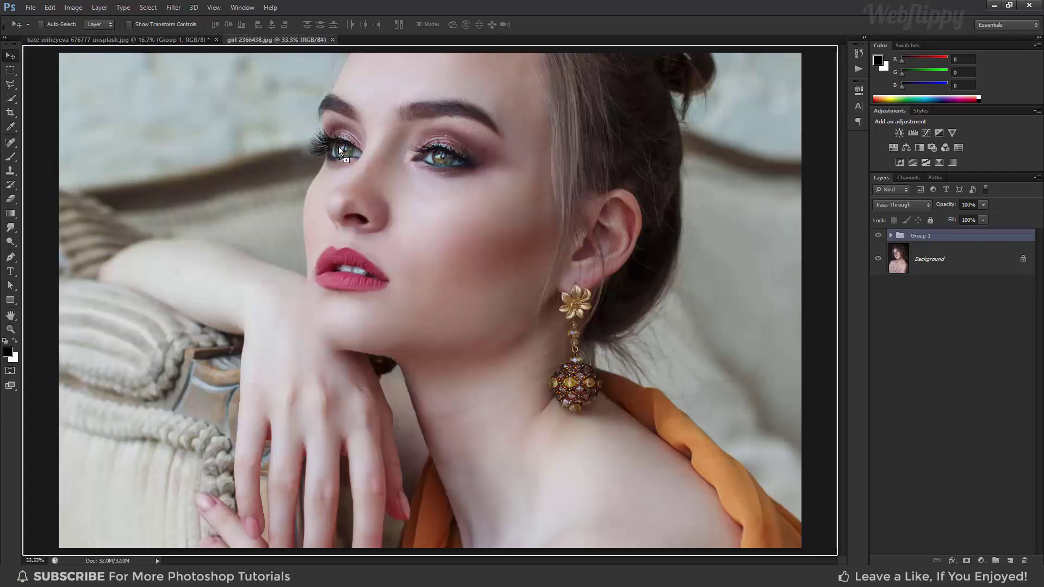
left_click_drag(291, 38, 338, 146)
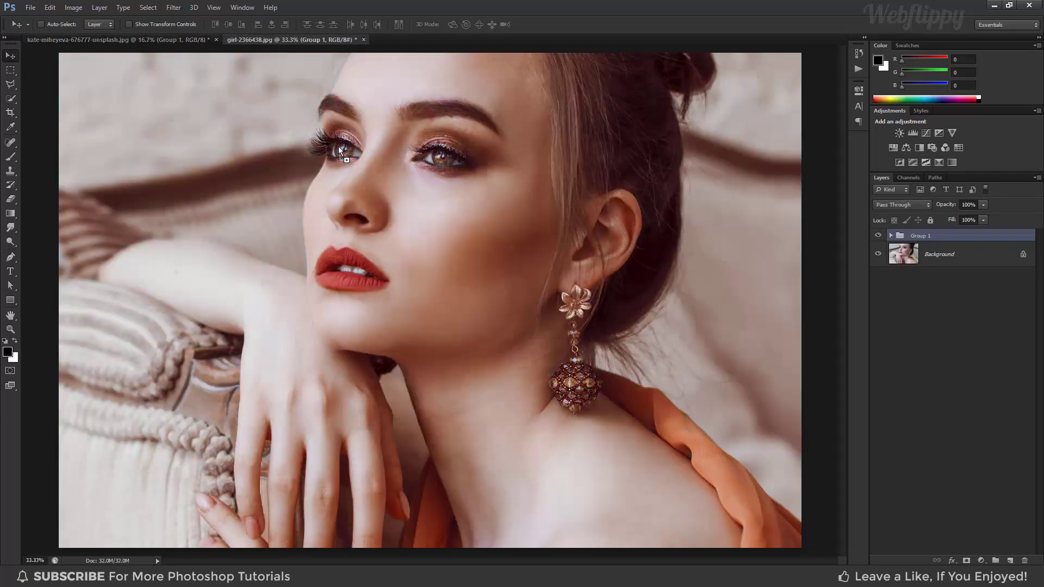
left_click(891, 236)
left_click(891, 236)
left_click(877, 235)
- Lower Group 1's opacity on girl-2366438.jpg, then toggle it off and on twice to compare
left_click_drag(983, 205, 982, 219)
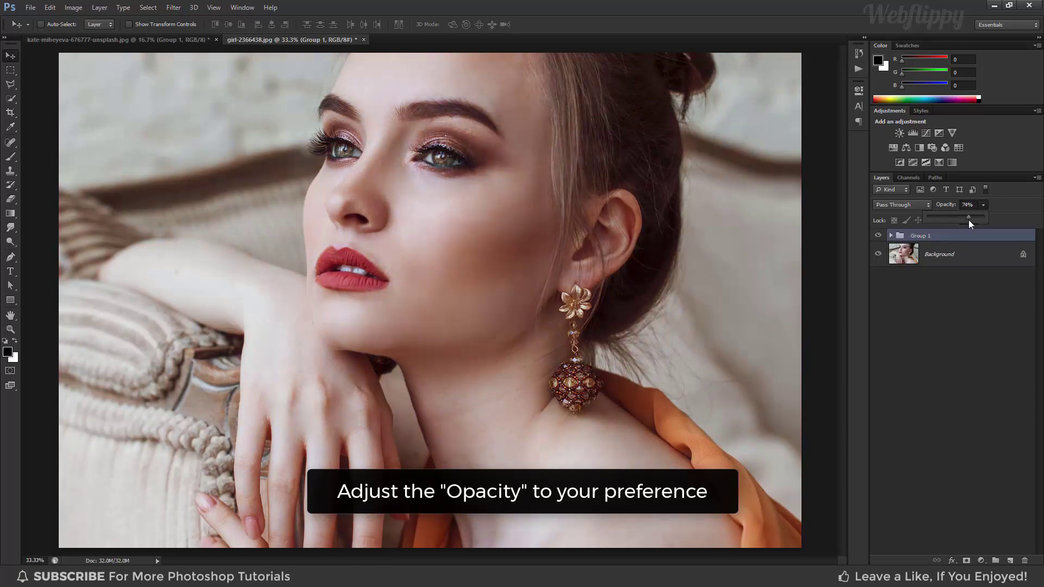
left_click(877, 235)
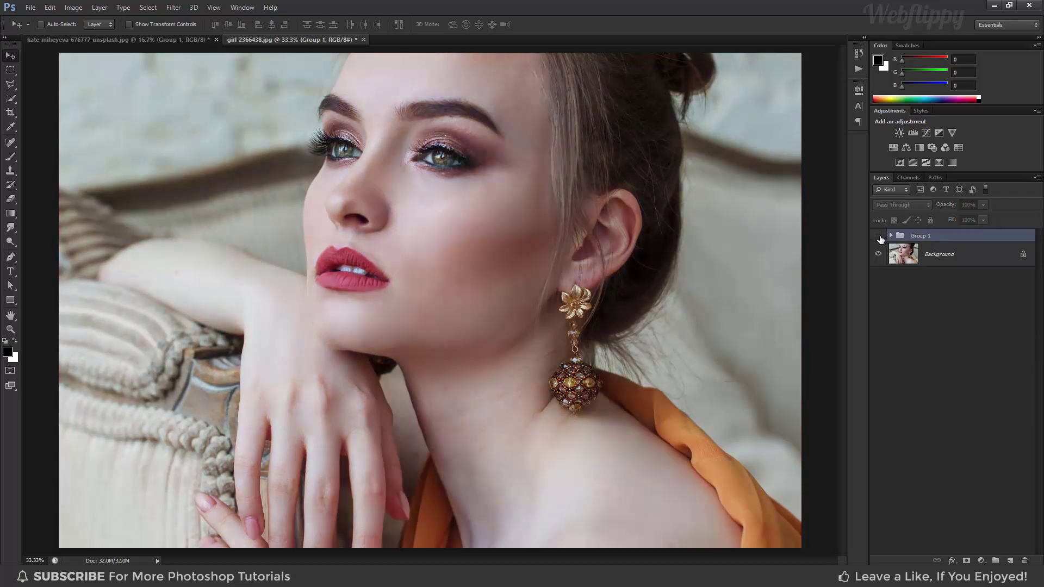
left_click(877, 236)
left_click(878, 236)
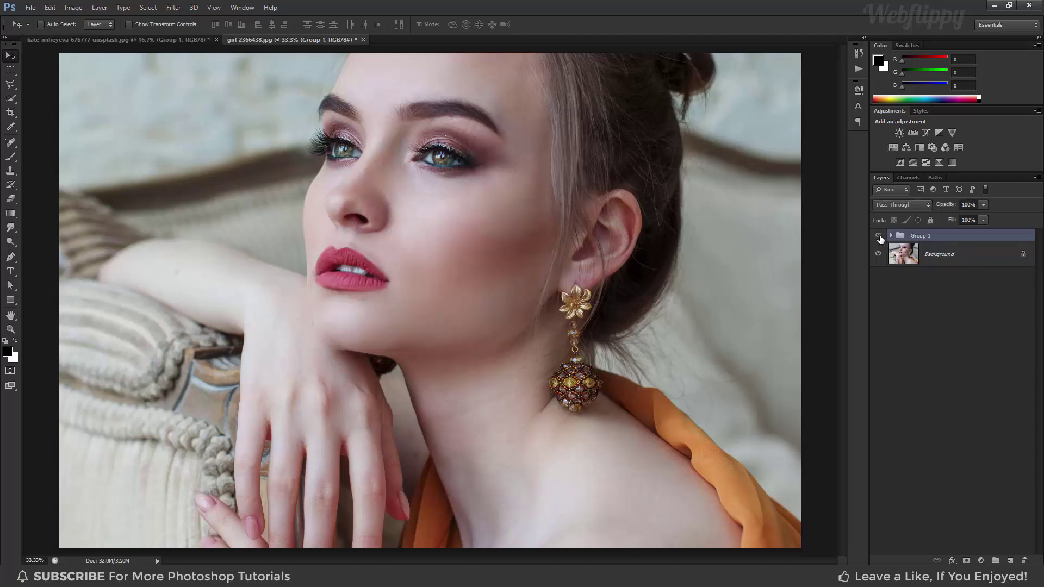
left_click(878, 235)
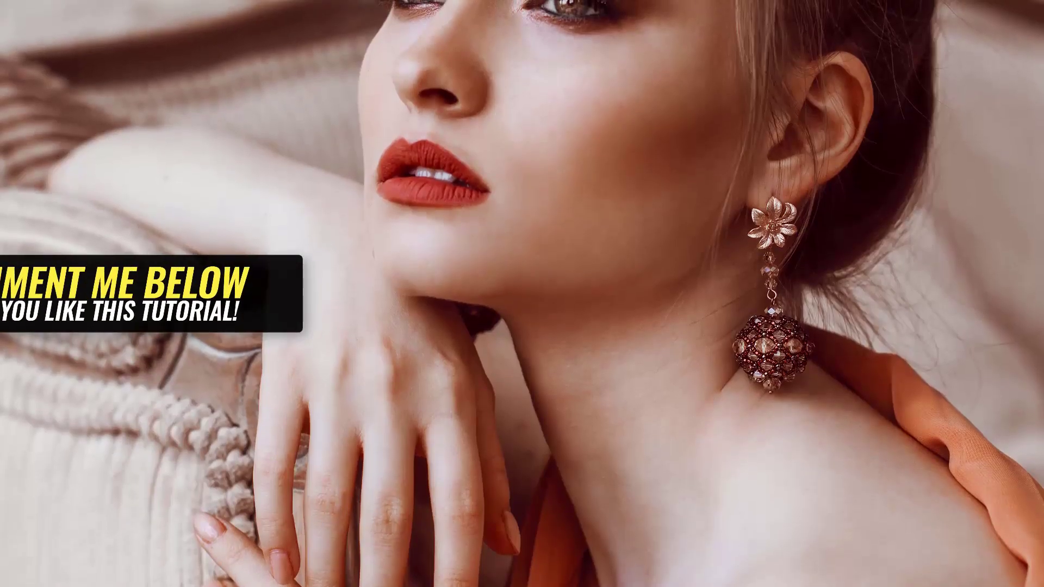